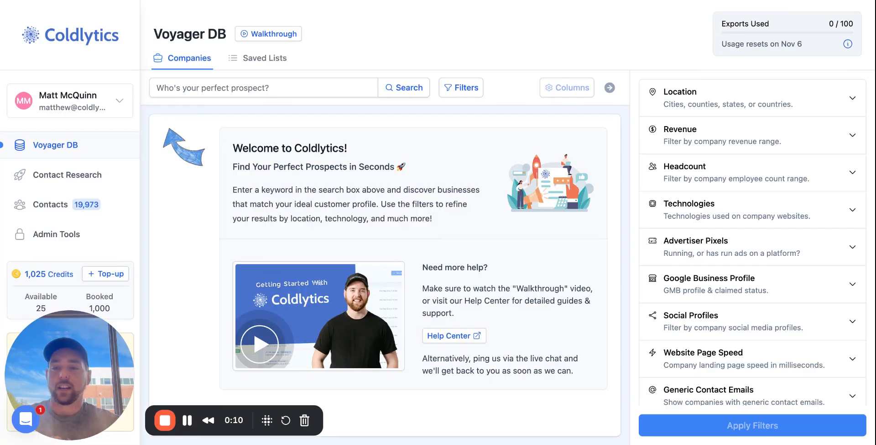
- Search the company database for "medical spa"
click(242, 84)
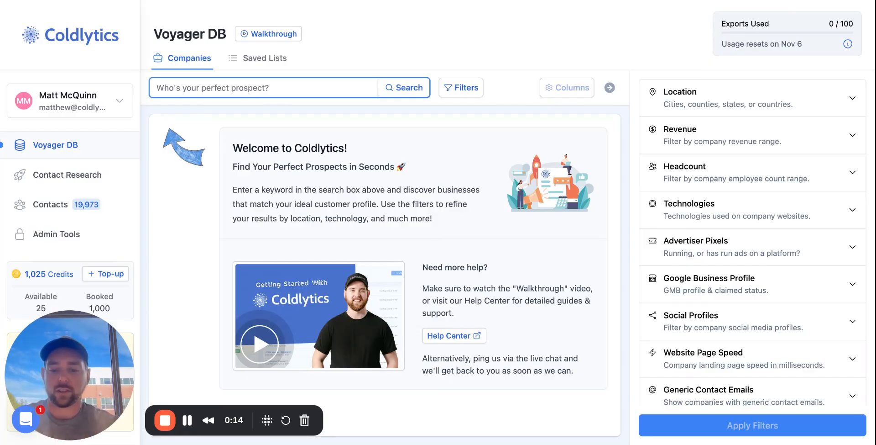
text(medical spa)
key(Return)
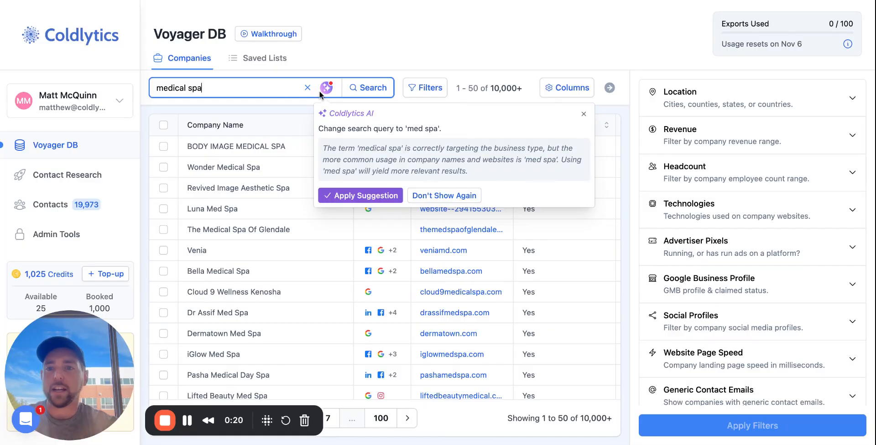
- Extend the query to "medical spa in Colordao", apply the AI suggestion that sets a Colorado location filter, and expand the Location filter
click(249, 82)
text(in Col)
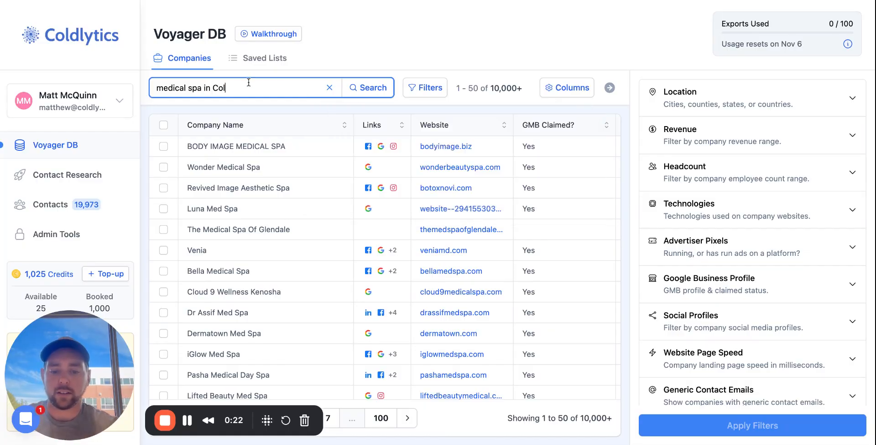
text(ordao)
key(Return)
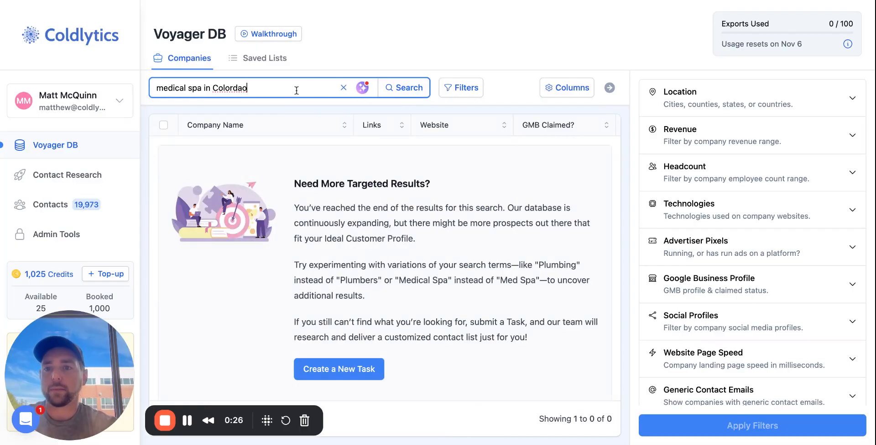
click(363, 88)
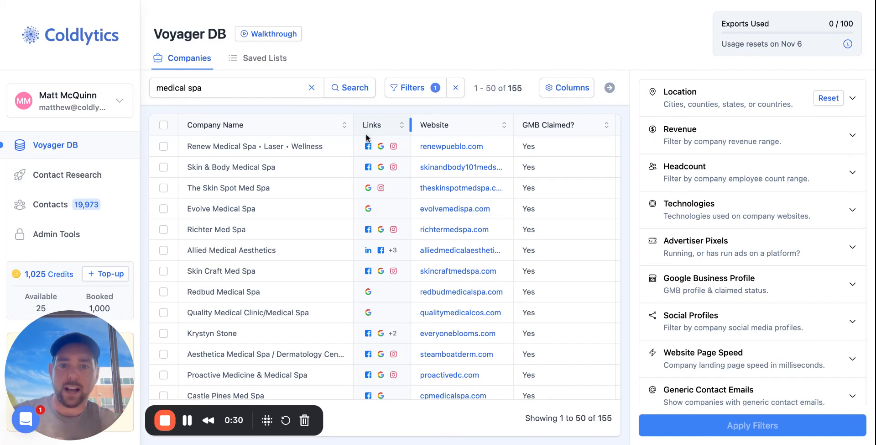
click(727, 113)
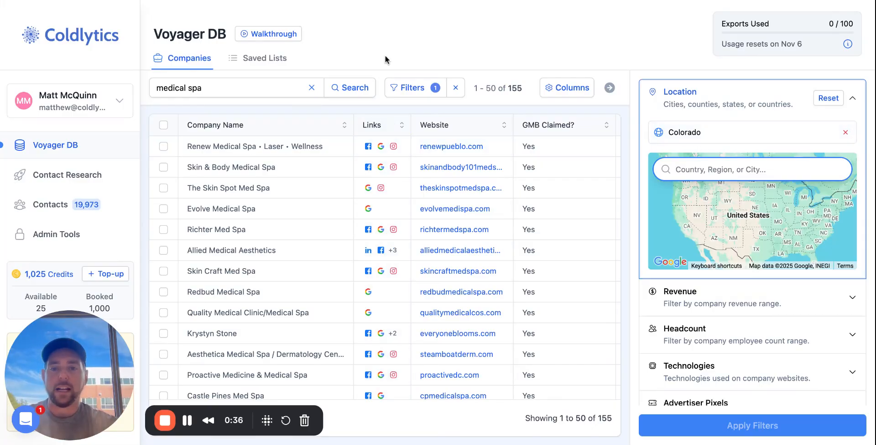
- Replace the search query with "med spa" and run the search, keeping the Colorado filter
triple_click(244, 91)
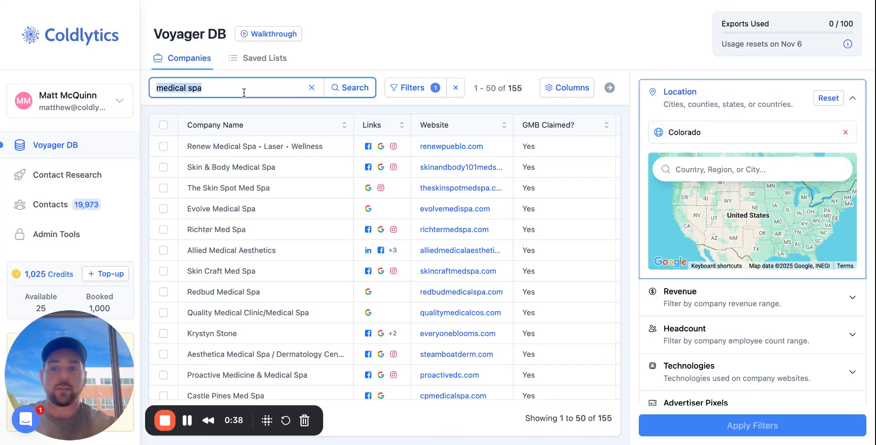
key(BackSpace)
text(med s)
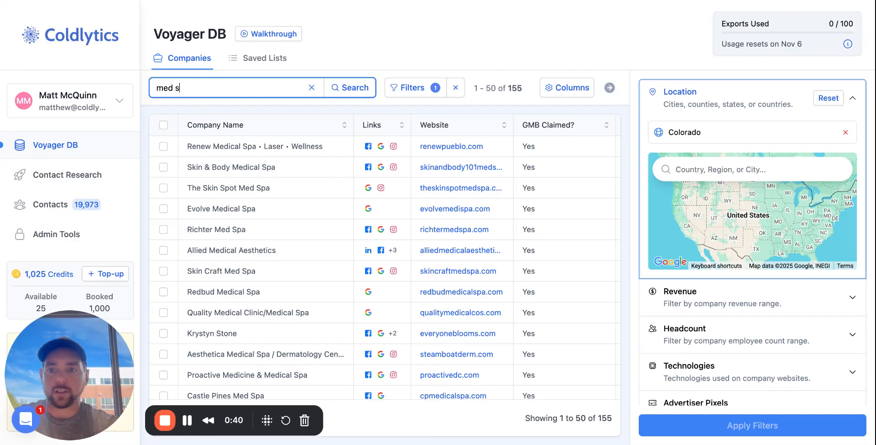
text(pa)
key(Return)
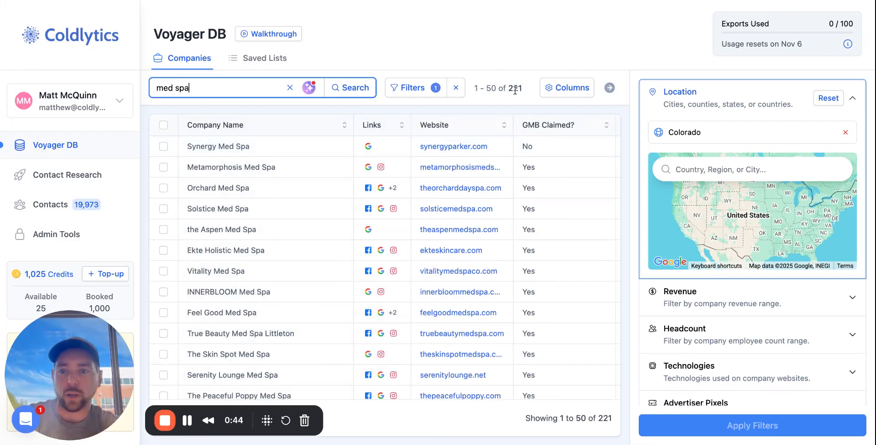
- Broaden the company search by replacing the query with "spa"
double_click(214, 90)
triple_click(215, 91)
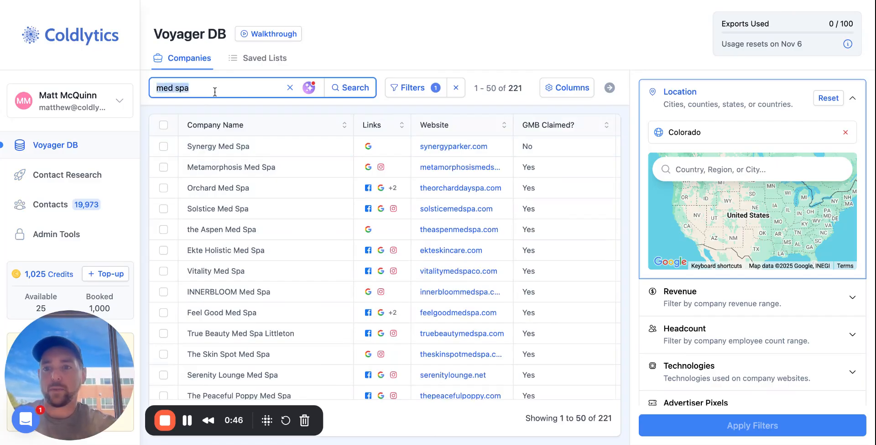
text(spa)
key(Return)
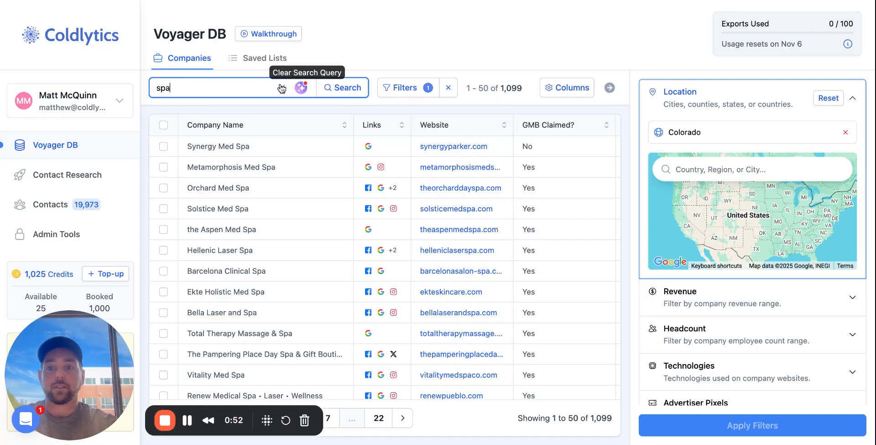
- Clear the query and search the Colorado companies for "resort"
click(280, 89)
text(re)
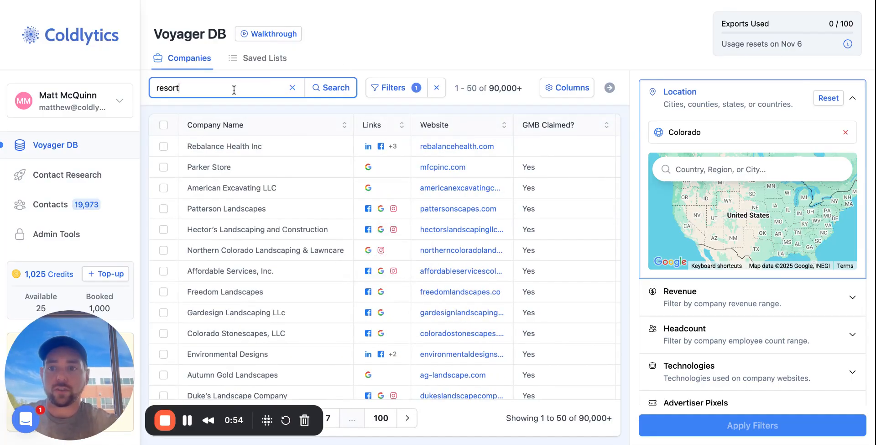
text(sort)
key(Return)
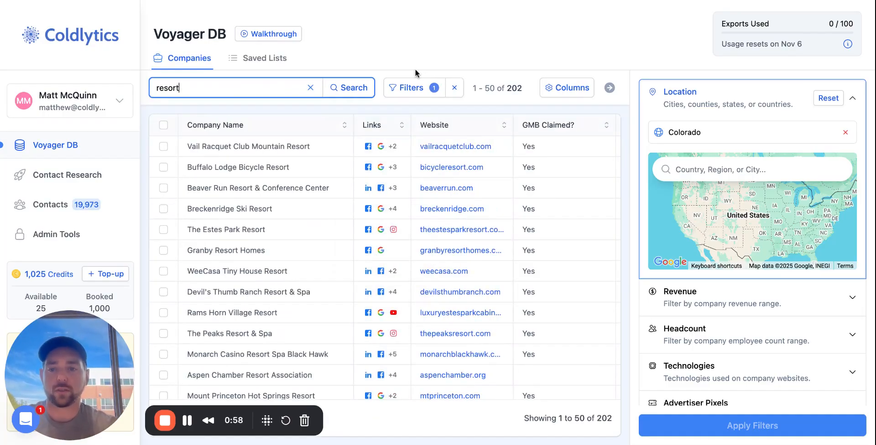
- Select the first 75 resort companies and start a contact research task for them
click(163, 125)
click(215, 88)
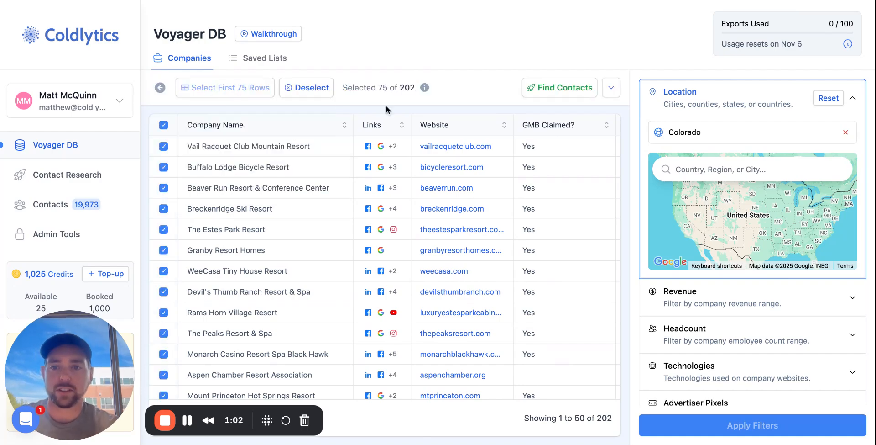
click(578, 92)
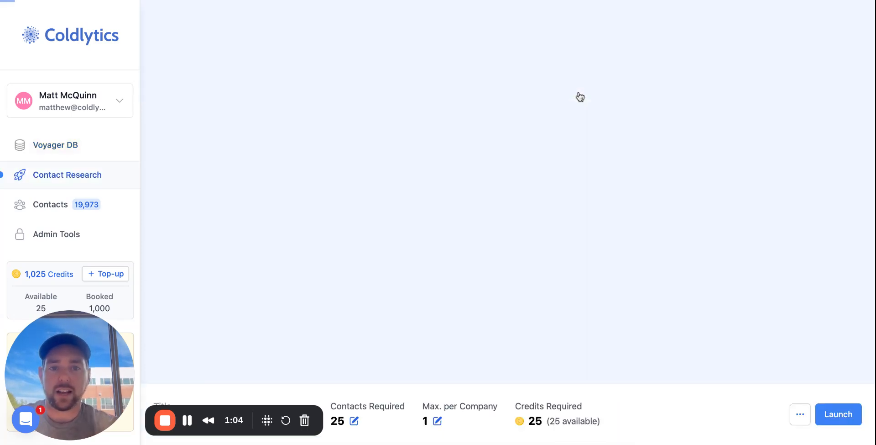
- Set the key decision makers' seniority levels to Owners/Founders and Directors & Executives
scroll(565, 155, down, 3)
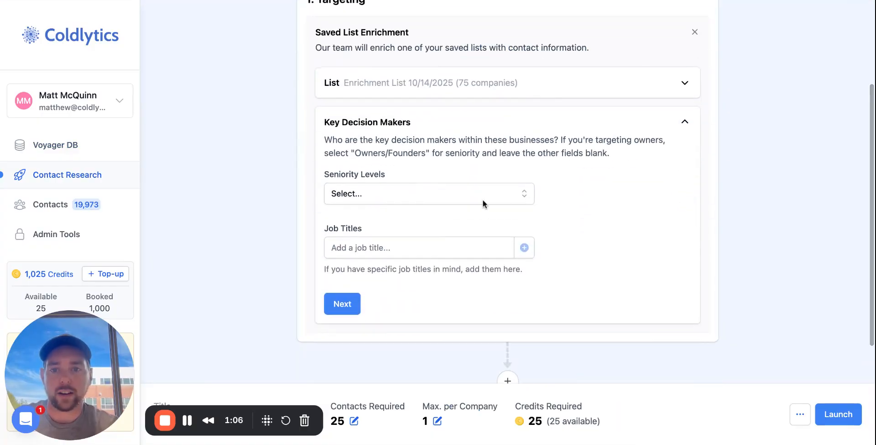
click(438, 193)
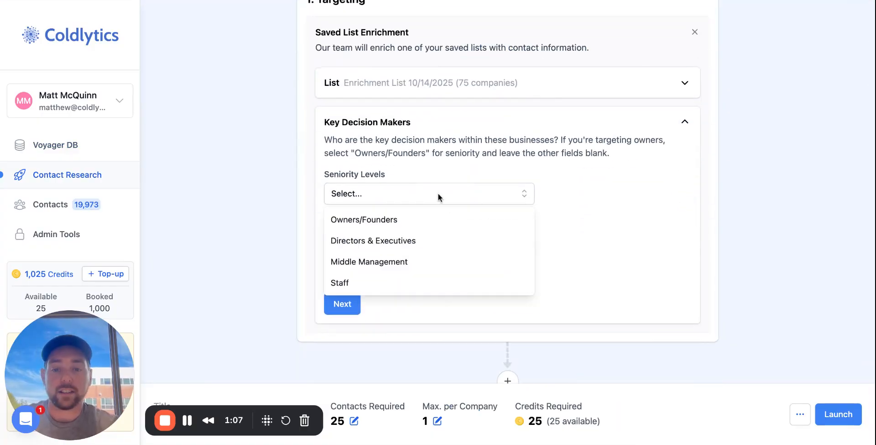
click(413, 225)
click(412, 226)
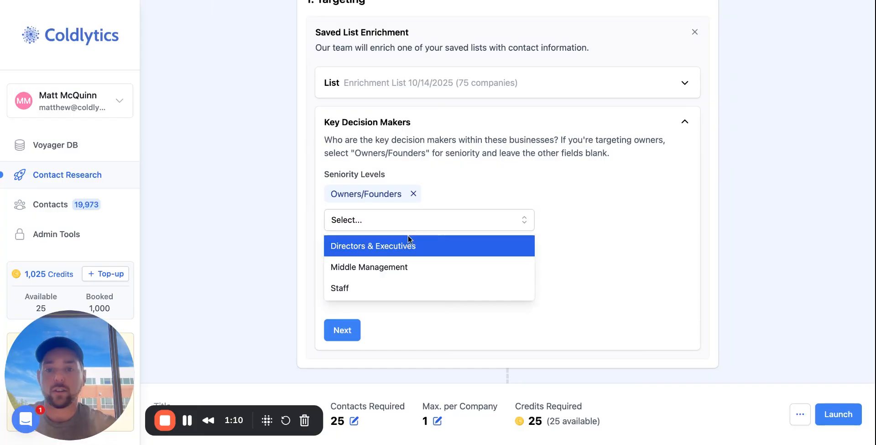
click(405, 244)
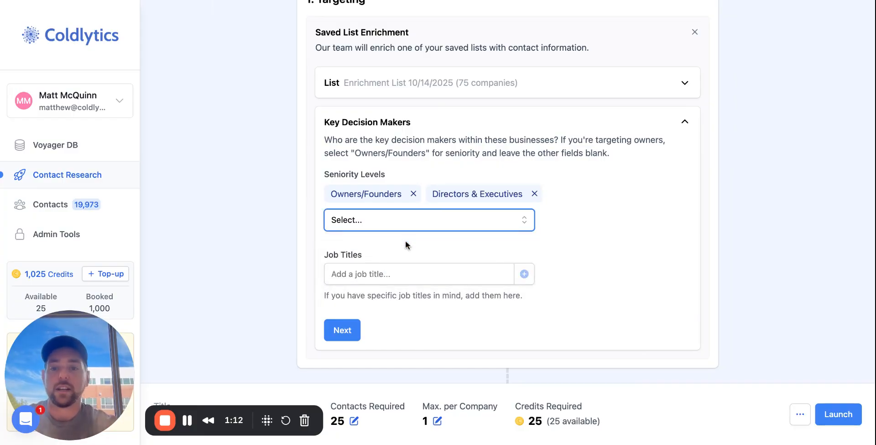
- Add the job titles HR and GM to the key decision makers and complete the targeting section
click(395, 274)
text(H)
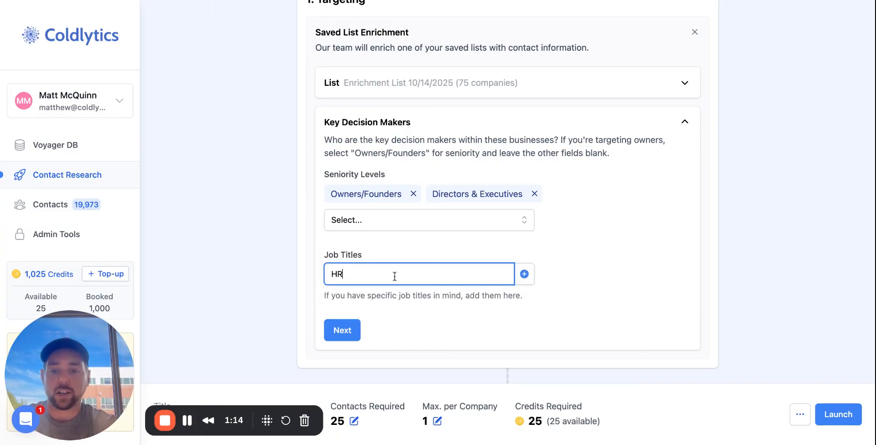
text(R)
key(Return)
text(GM)
key(Return)
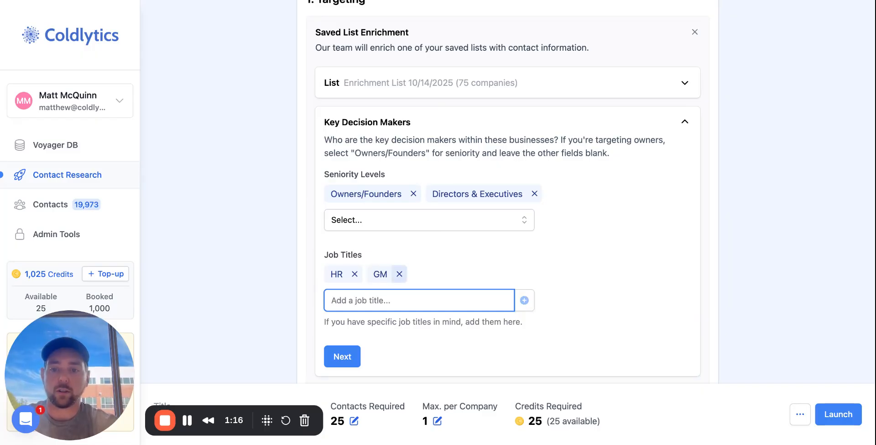
click(343, 363)
- Add a Website Keywords filter with the condition that "Wilderness" appears on the website
scroll(255, 136, down, 1)
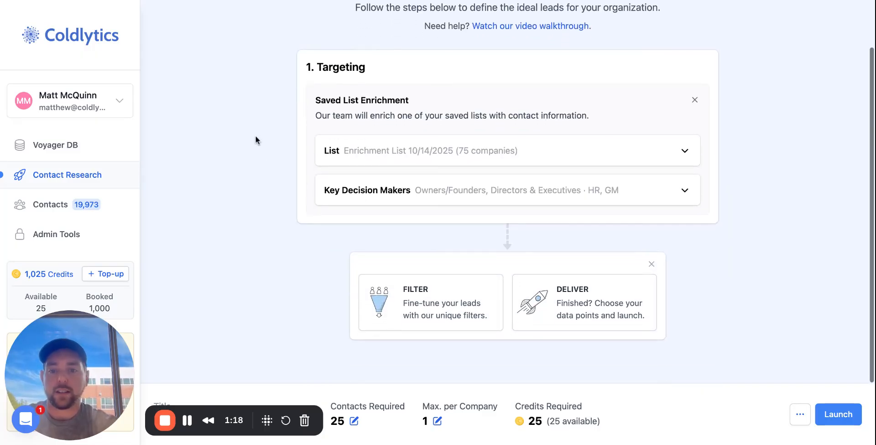
click(432, 312)
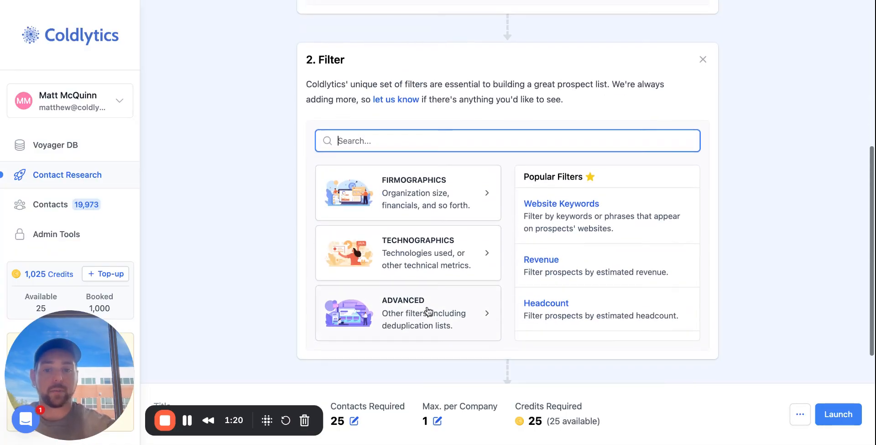
click(583, 211)
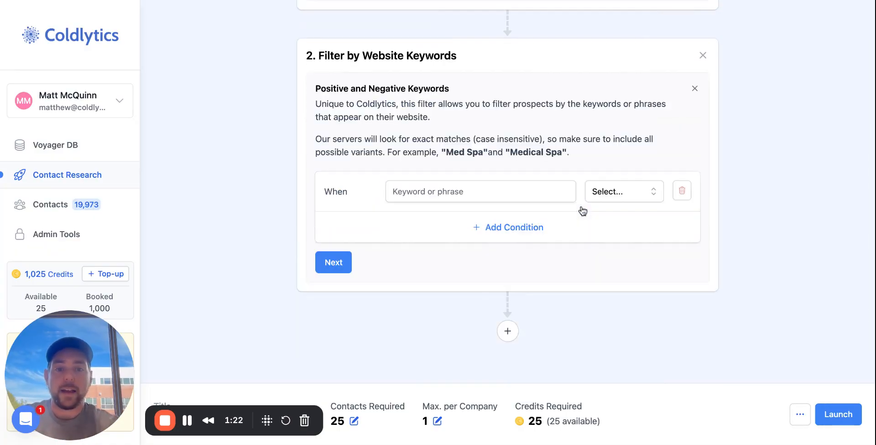
click(486, 188)
text(Wilderness)
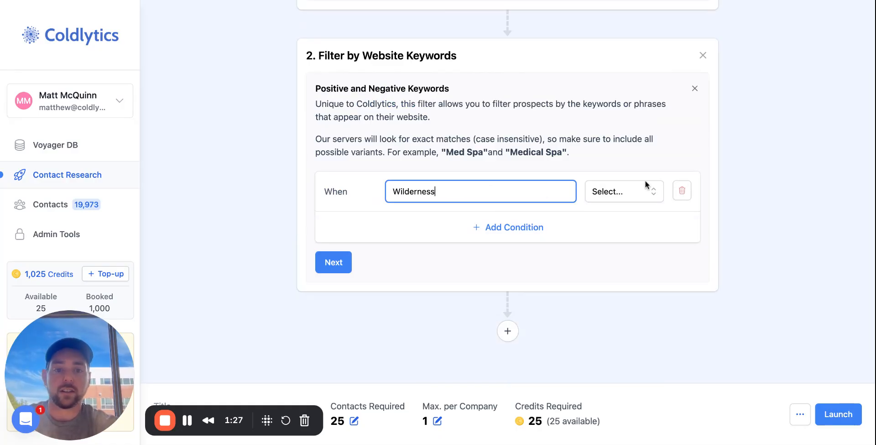
click(619, 184)
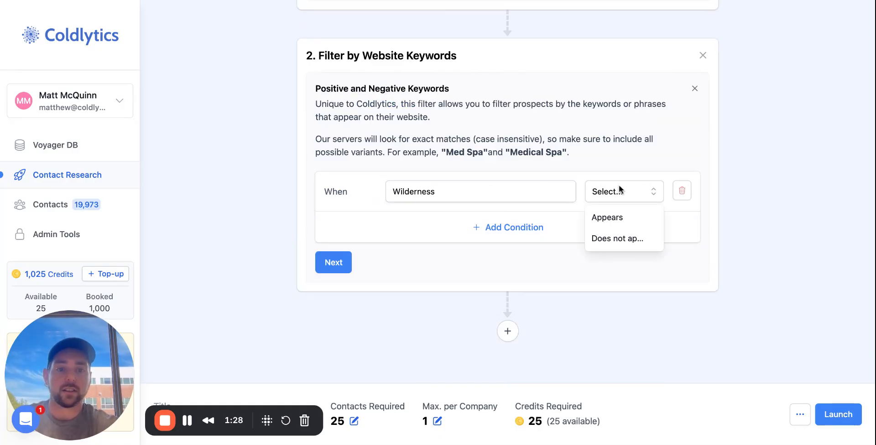
click(598, 216)
- Add a second keyword condition joined by Or, requiring that "outdoors" appears
click(520, 227)
click(443, 223)
text(outdoors)
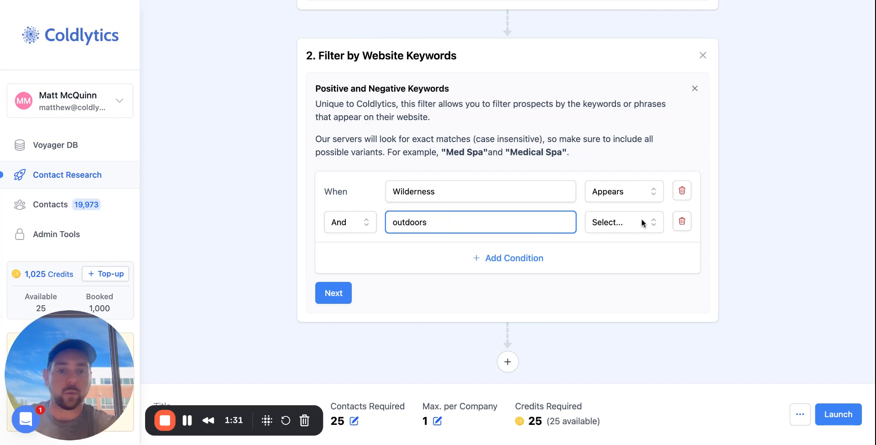
click(366, 228)
click(363, 265)
click(630, 213)
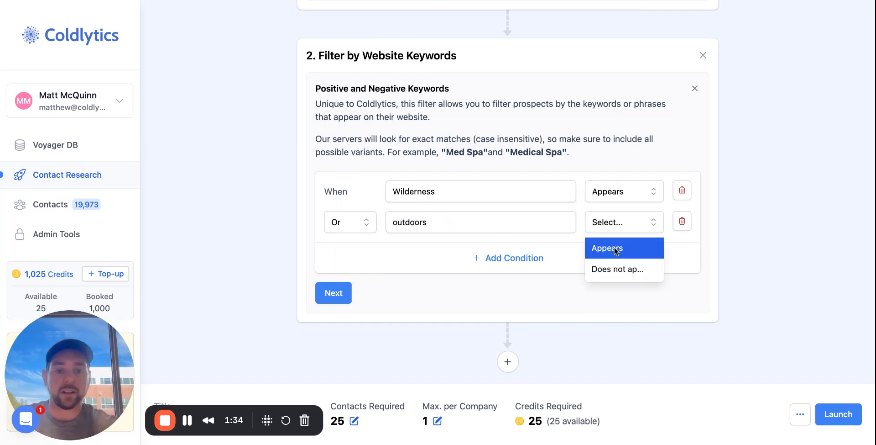
click(615, 252)
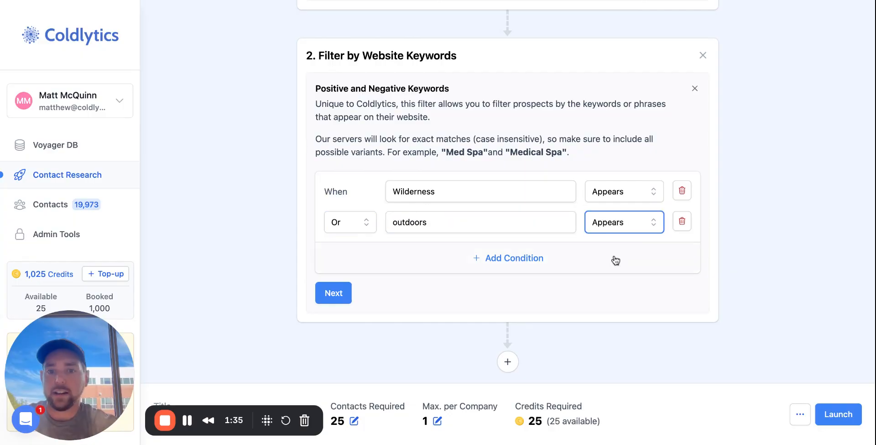
- Add a third Or condition that "excursion" appears and confirm the website keyword filter
click(546, 252)
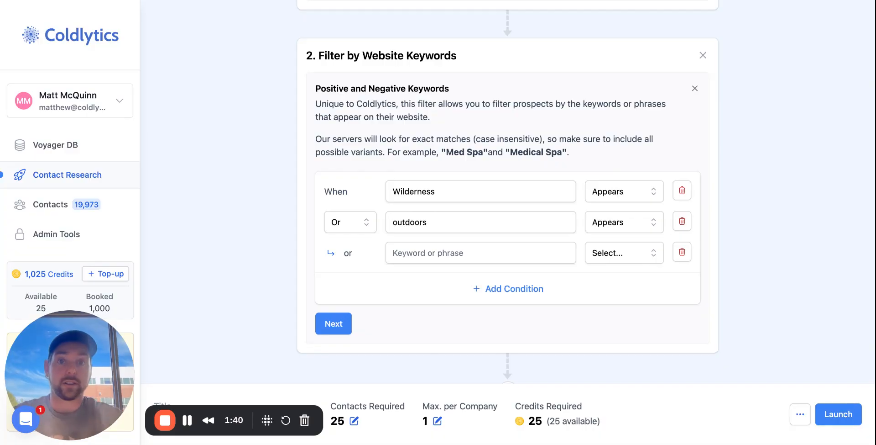
click(481, 252)
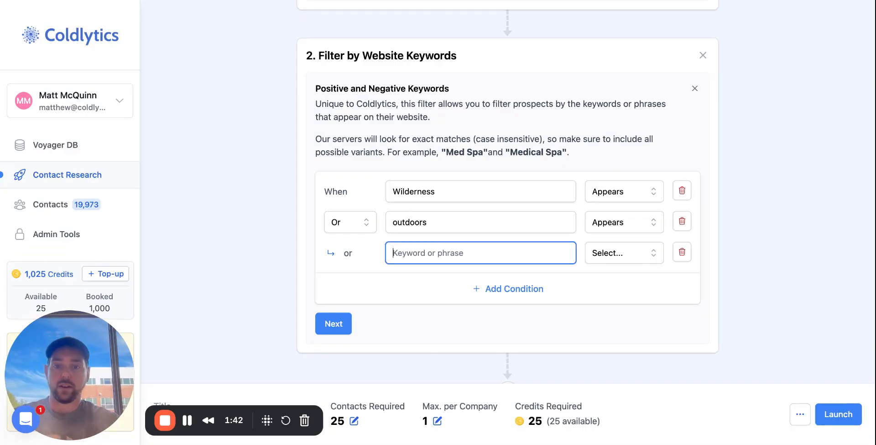
text(excursion)
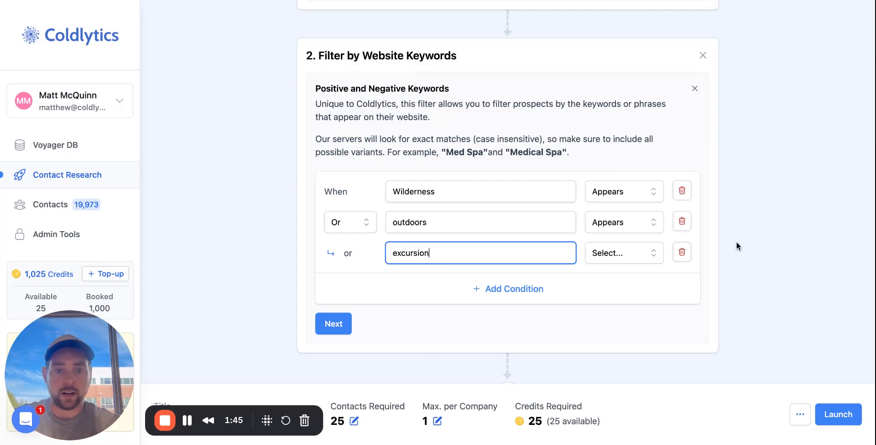
click(635, 251)
click(623, 280)
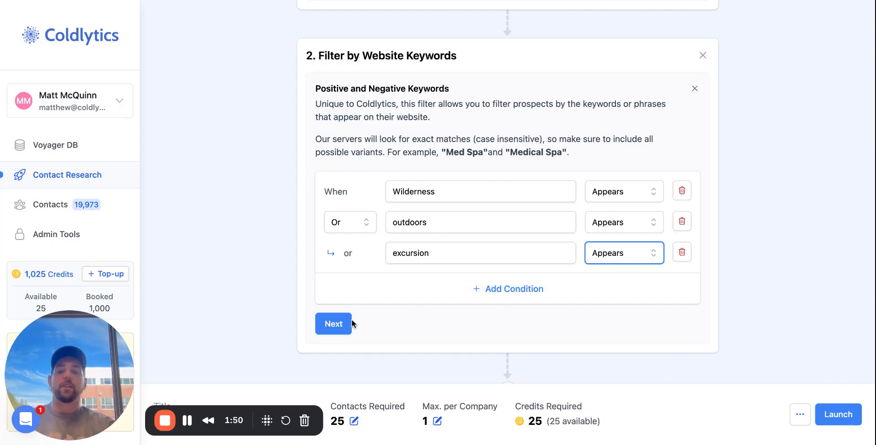
click(337, 324)
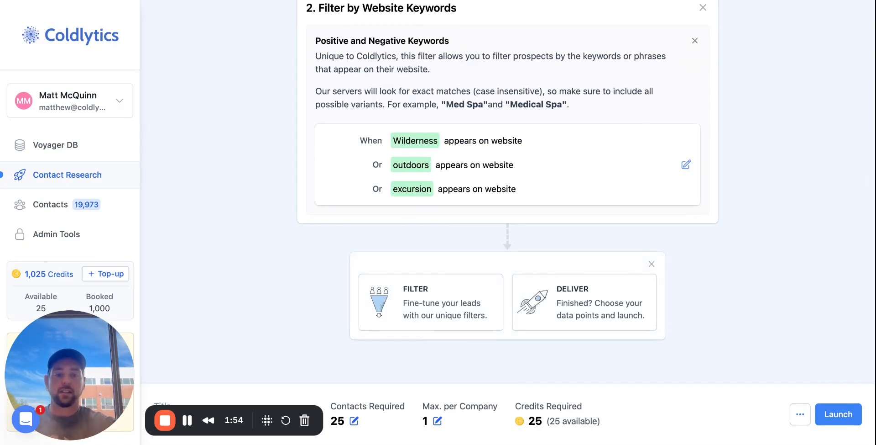
- Edit the website keyword filter and add an Or condition that "skiing" does not appear
click(687, 165)
click(495, 235)
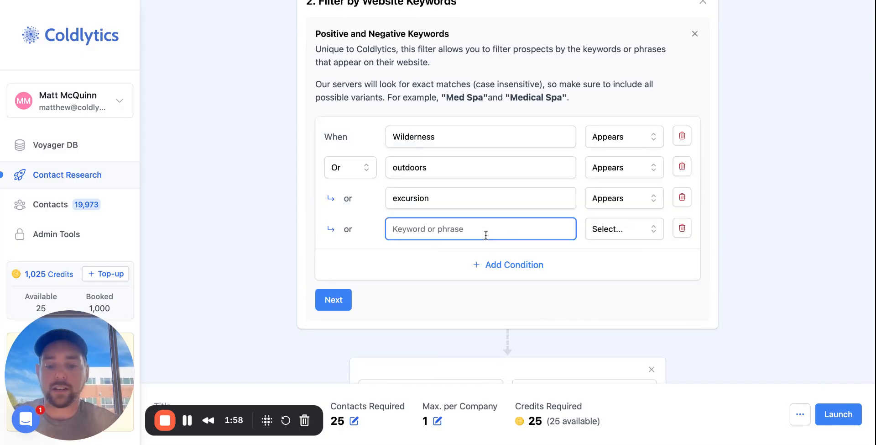
text(sk)
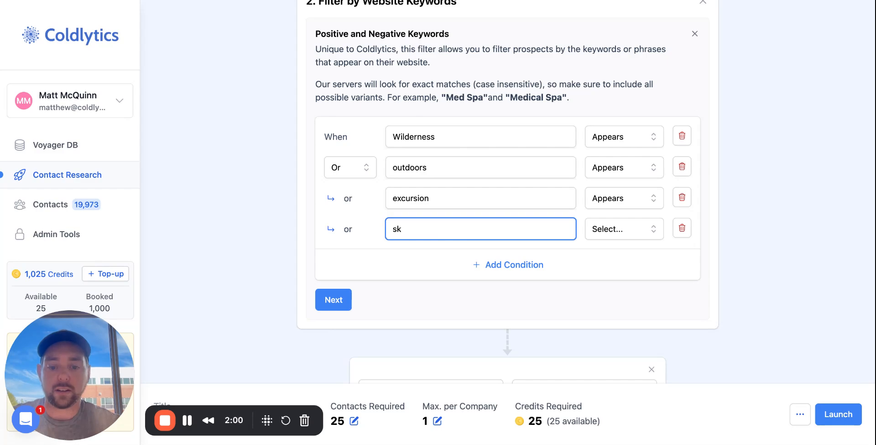
text(i)
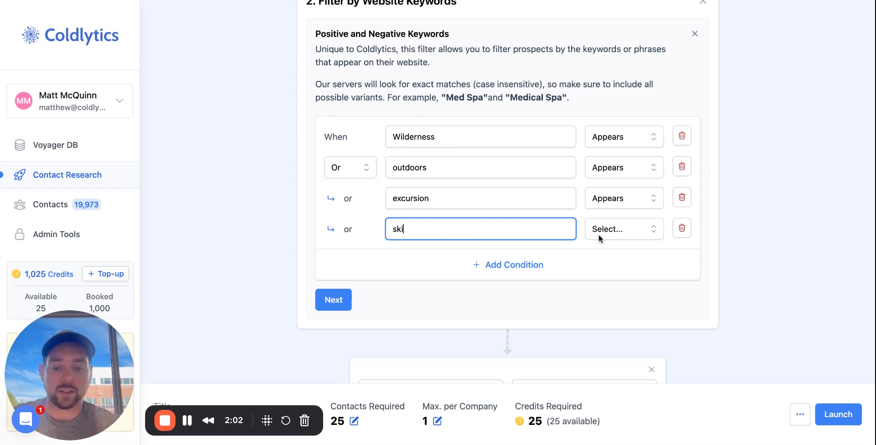
text(ing)
click(599, 232)
click(633, 276)
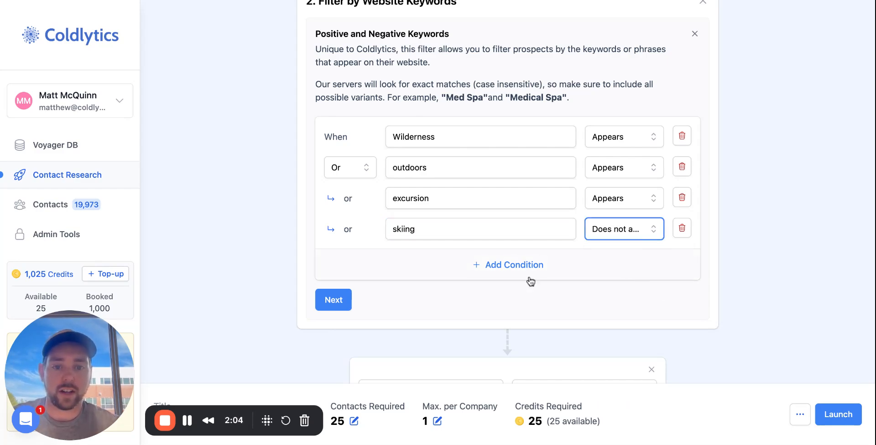
- Add another Or condition that "ski" does not appear and confirm the website keyword filter
click(530, 277)
click(476, 262)
text(ski)
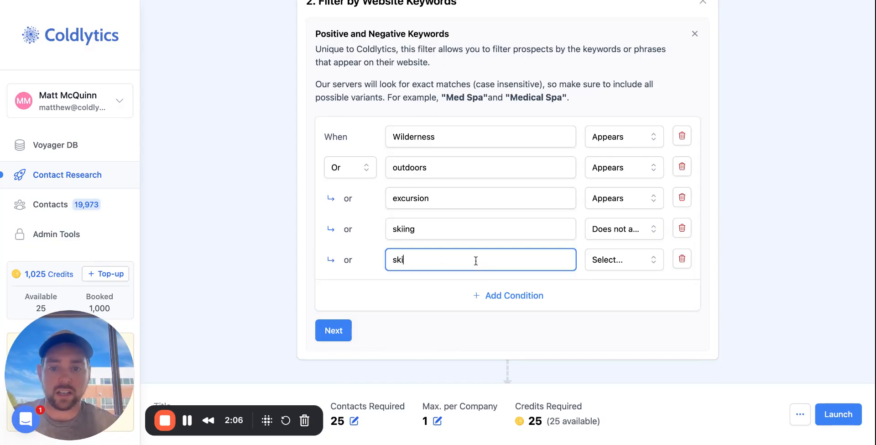
click(638, 265)
click(630, 306)
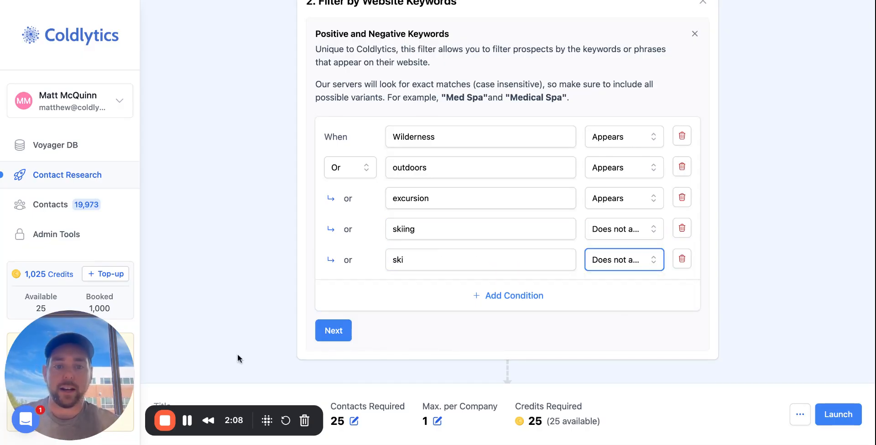
click(346, 340)
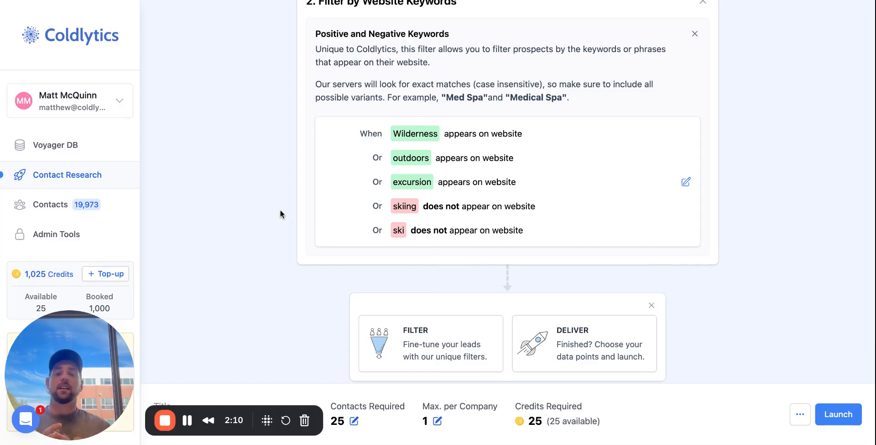
- Replace the website keyword filter with a Revenue filter that has a minimum of $1M and no maximum, and confirm it
click(695, 33)
scroll(614, 185, down, 1)
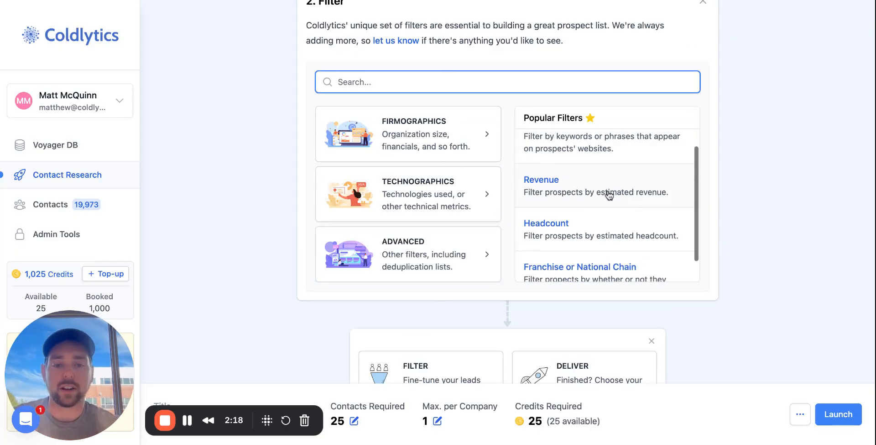
click(609, 193)
click(391, 157)
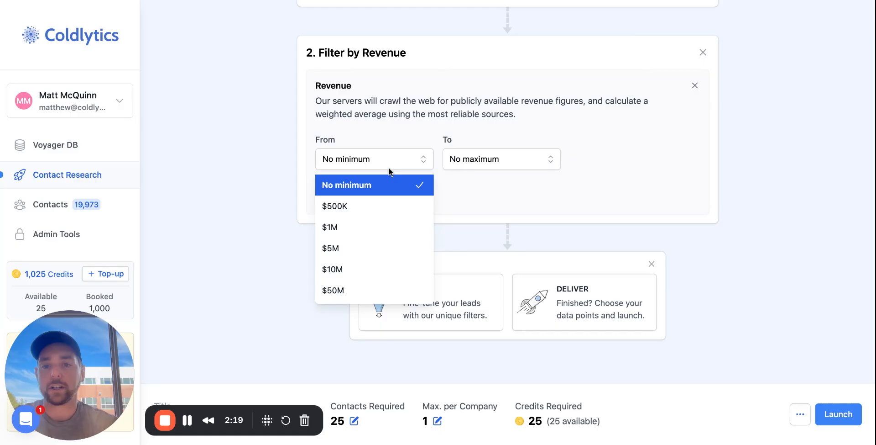
click(364, 226)
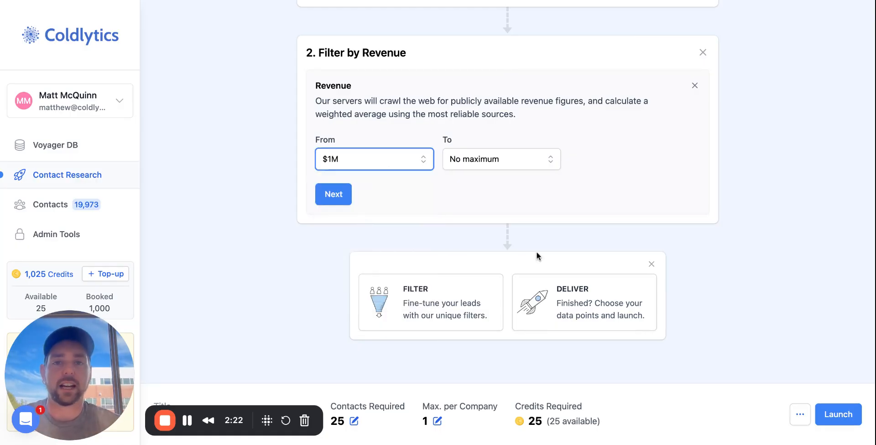
click(341, 199)
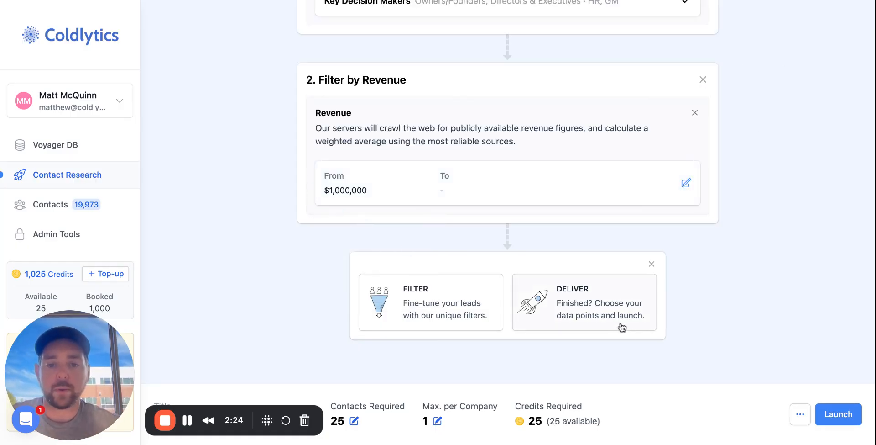
- Add the Deliver stage and review its available and selected data points
click(597, 306)
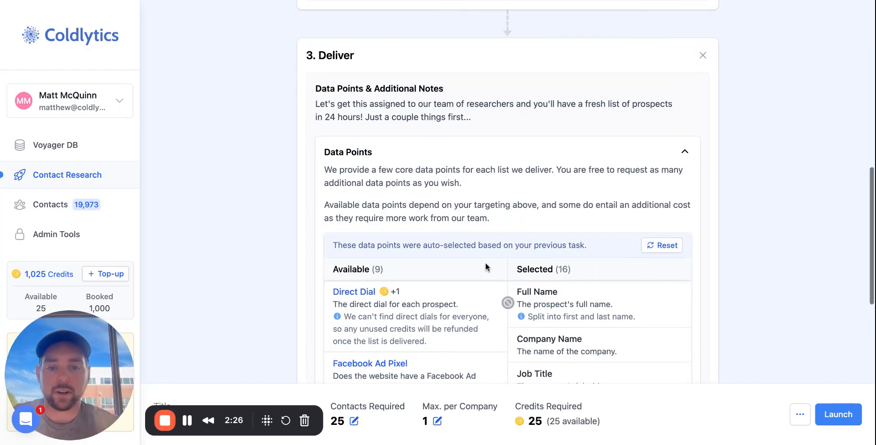
scroll(206, 197, down, 4)
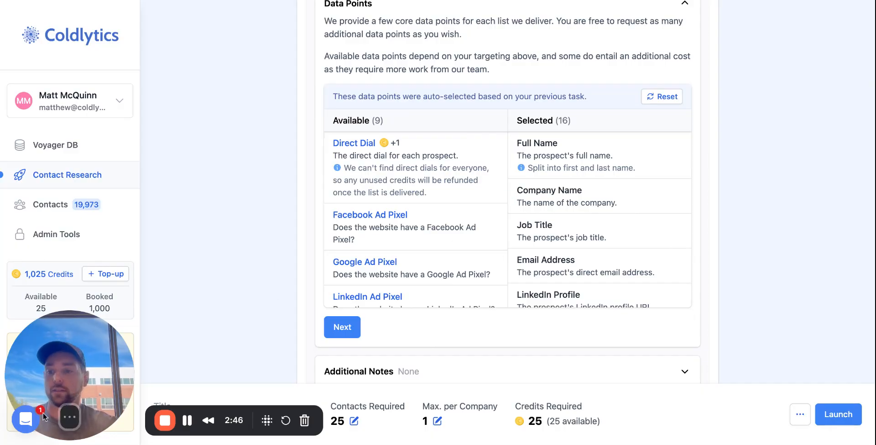
scroll(584, 217, down, 5)
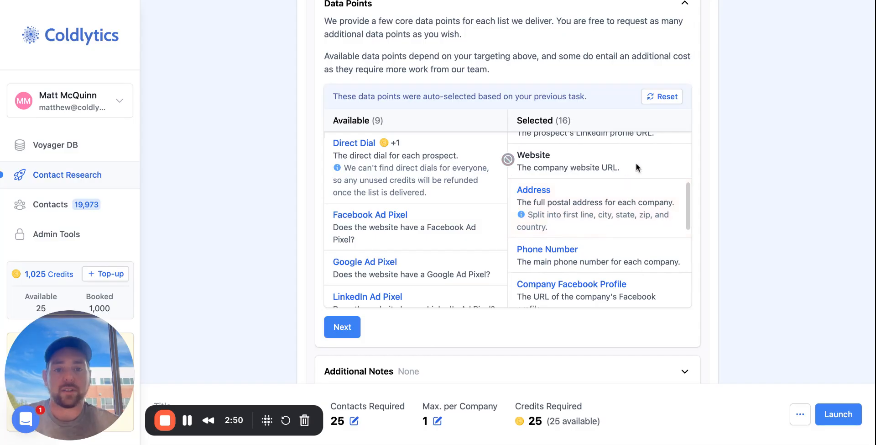
scroll(629, 182, down, 2)
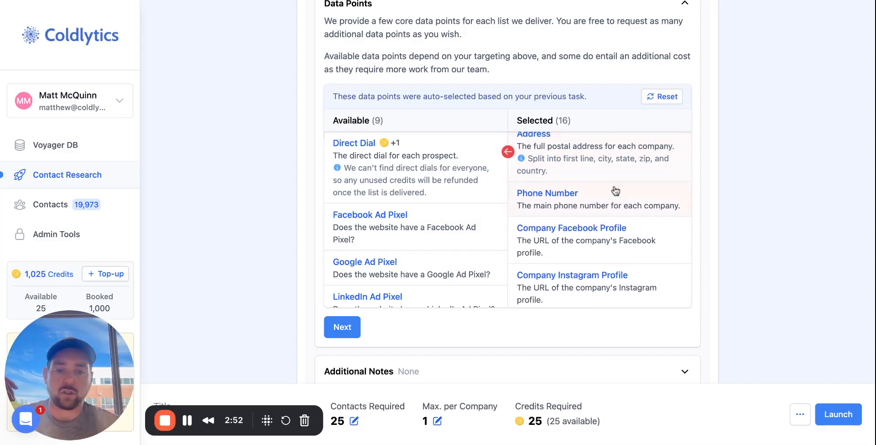
scroll(635, 191, down, 3)
scroll(616, 274, down, 3)
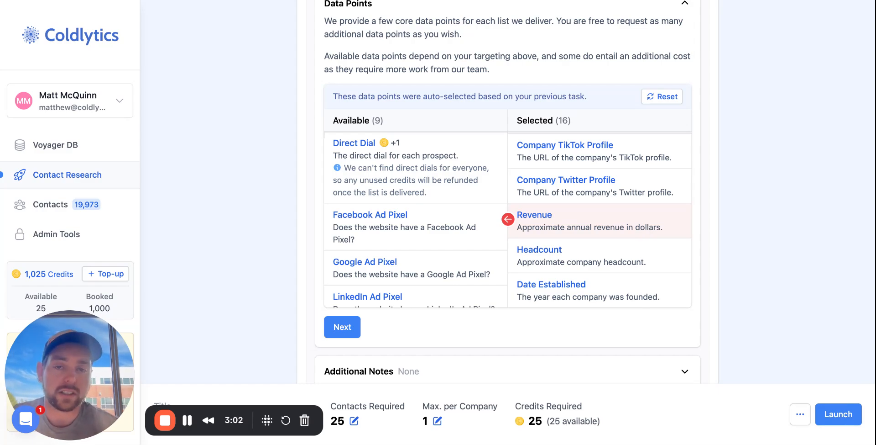
scroll(434, 249, down, 2)
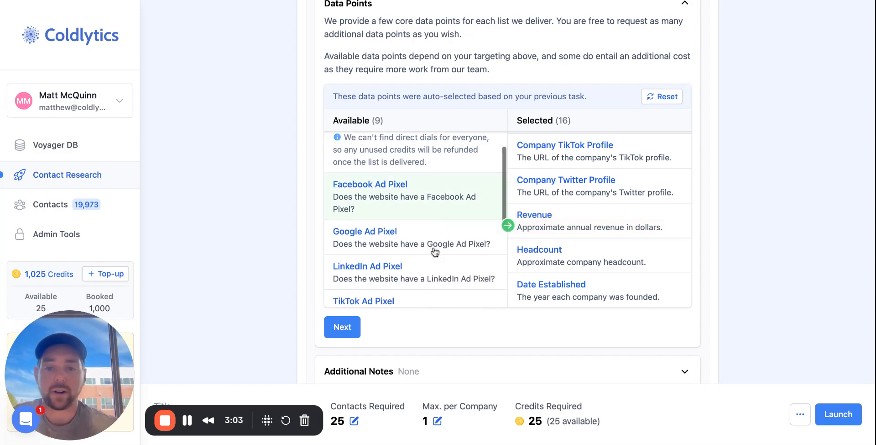
- Add the Facebook, Google, LinkedIn and TikTok Ad Pixel, Google Analytics, Ecommerce, Wordpress and Page Speed data points to the selection
click(451, 198)
click(451, 198)
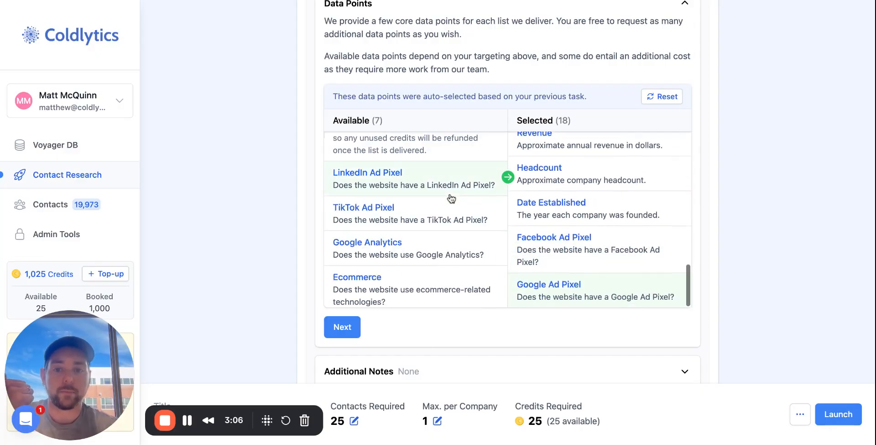
click(451, 198)
click(452, 189)
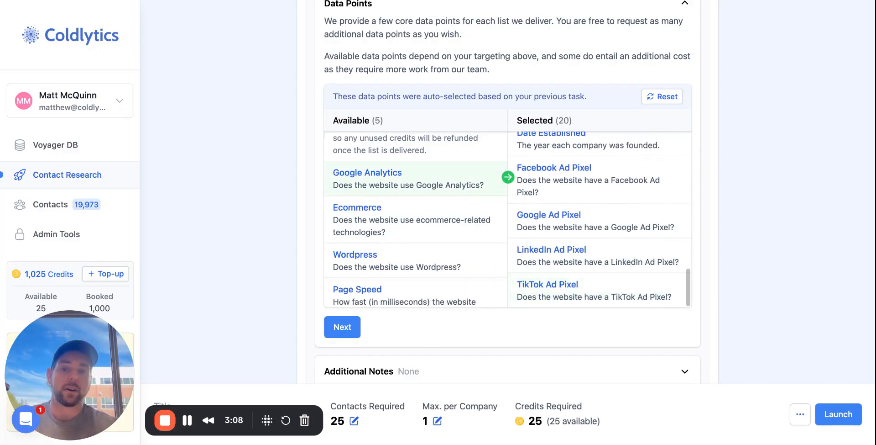
click(451, 190)
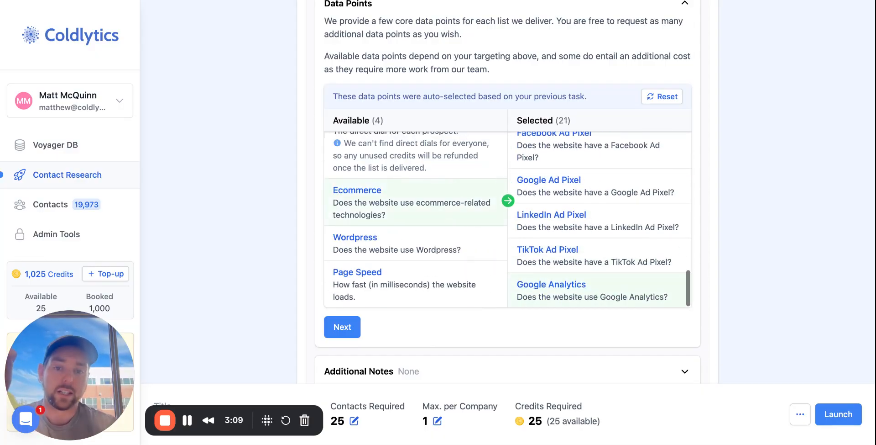
click(460, 209)
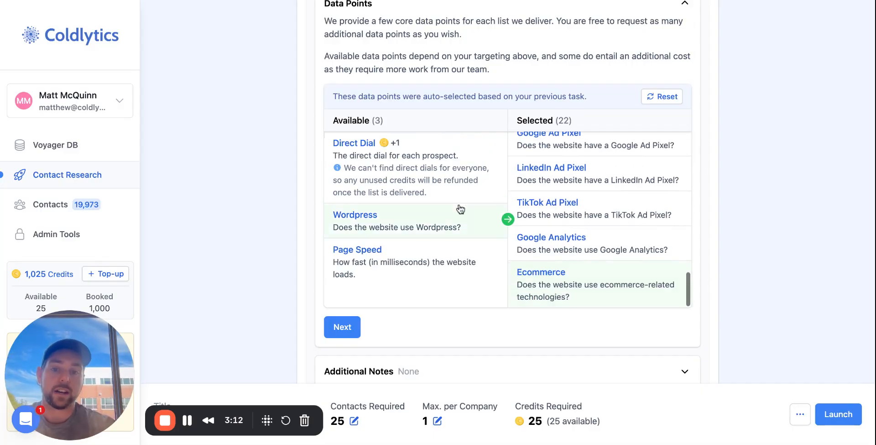
click(460, 209)
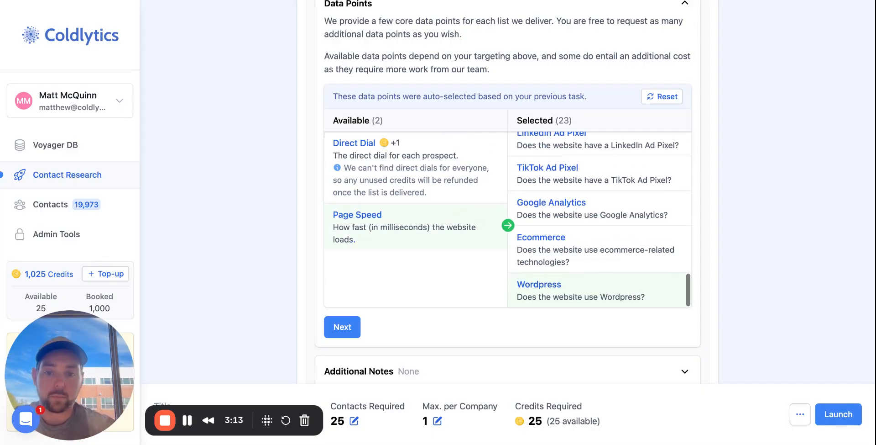
click(464, 236)
- Look back over the selected data points and remove the Deliver stage from the task
scroll(597, 210, up, 2)
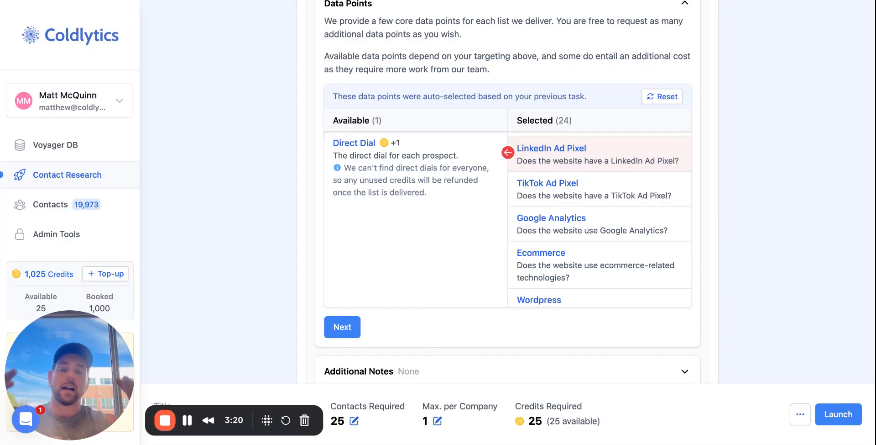
scroll(616, 220, up, 3)
scroll(616, 220, up, 1)
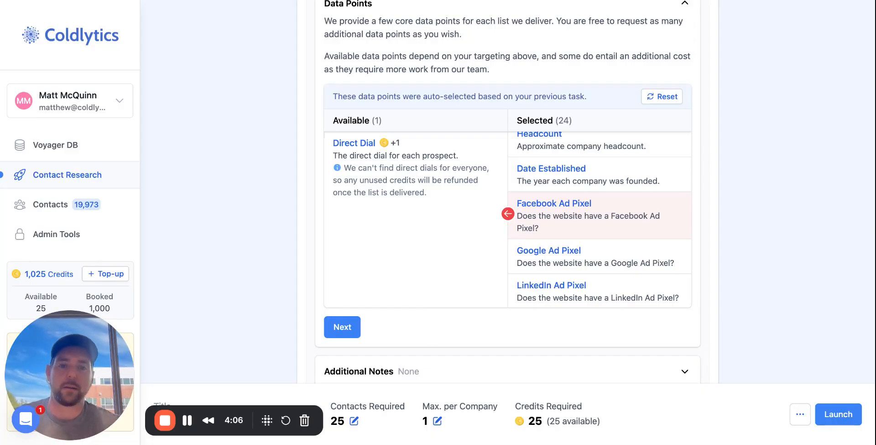
scroll(593, 214, up, 3)
scroll(771, 172, up, 10)
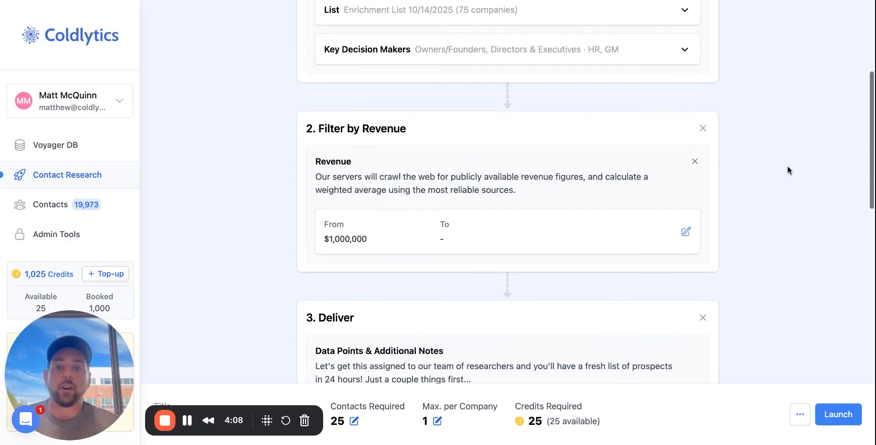
click(701, 320)
- Add an Advertiser Status filter after the Revenue filter, with Advertises on Facebook set to Yes
click(508, 328)
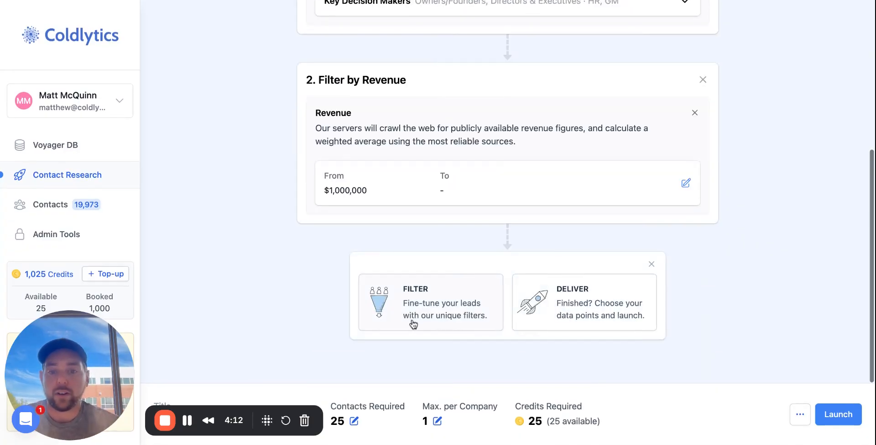
click(413, 324)
click(448, 182)
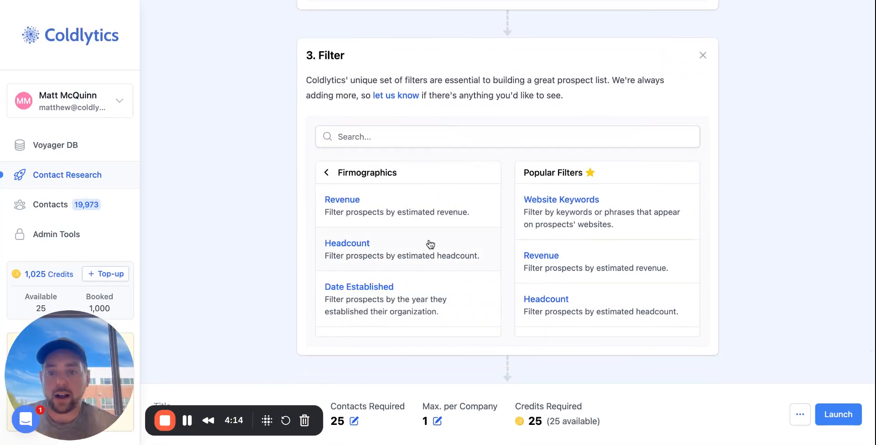
scroll(429, 243, down, 2)
click(386, 319)
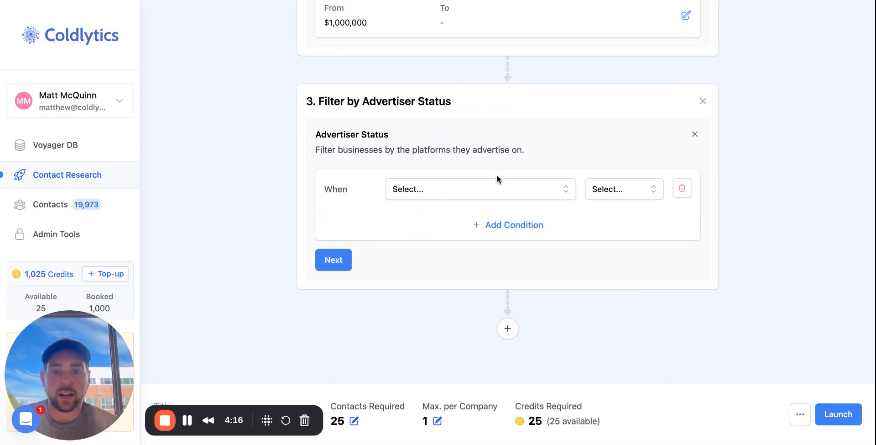
click(486, 194)
click(474, 213)
click(608, 189)
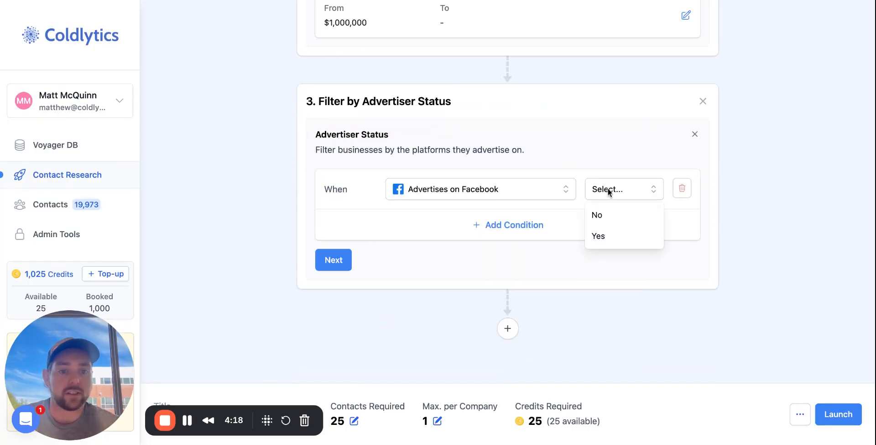
click(609, 240)
- Add an Or condition with Advertises on Google set to Yes and confirm the advertiser status filter
click(567, 224)
click(369, 221)
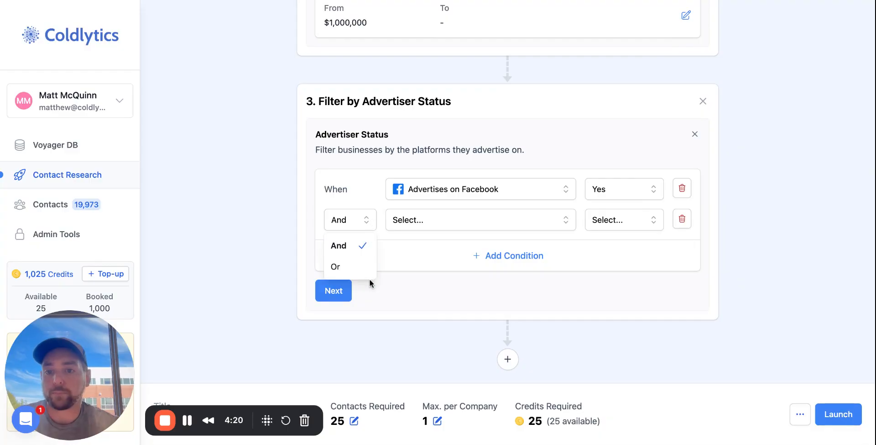
click(340, 264)
click(411, 221)
click(448, 250)
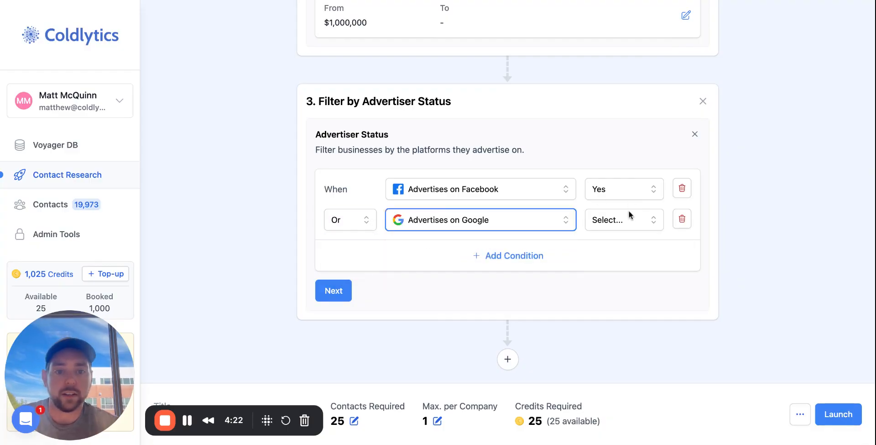
click(627, 220)
click(615, 267)
click(330, 294)
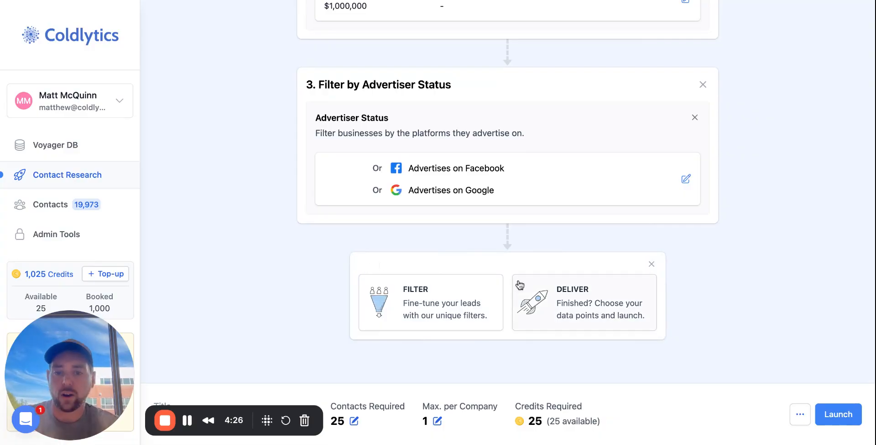
- Add the Deliver stage after the advertiser status filter, discarding the extra empty filter step
click(432, 314)
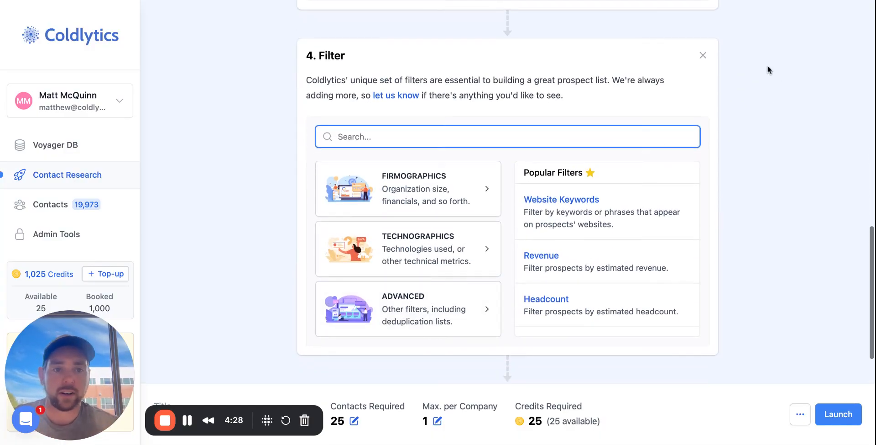
click(702, 55)
click(505, 327)
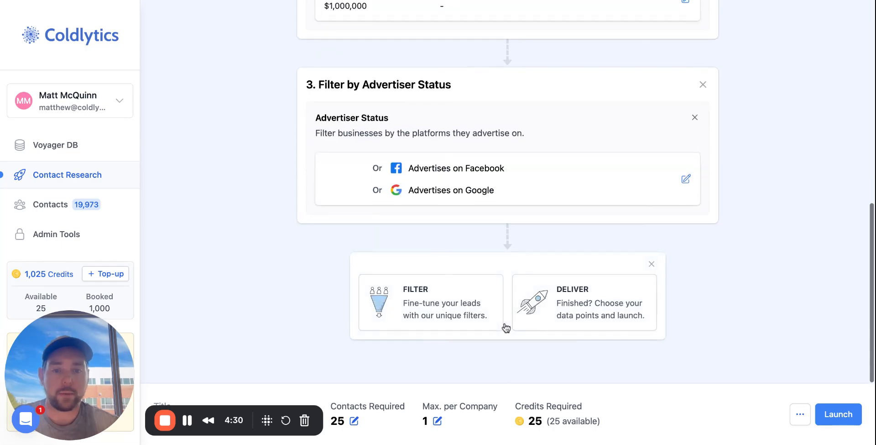
click(589, 300)
scroll(589, 300, down, 5)
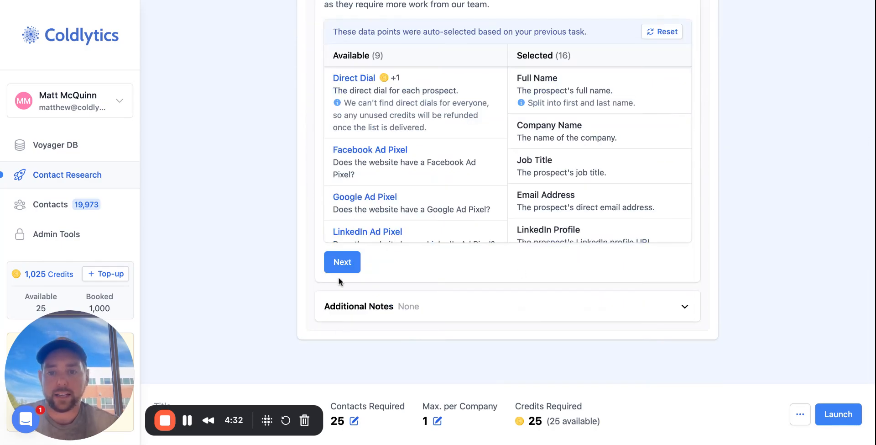
- Accept the auto-selected data points and finish the Deliver stage with the additional notes left empty
click(342, 262)
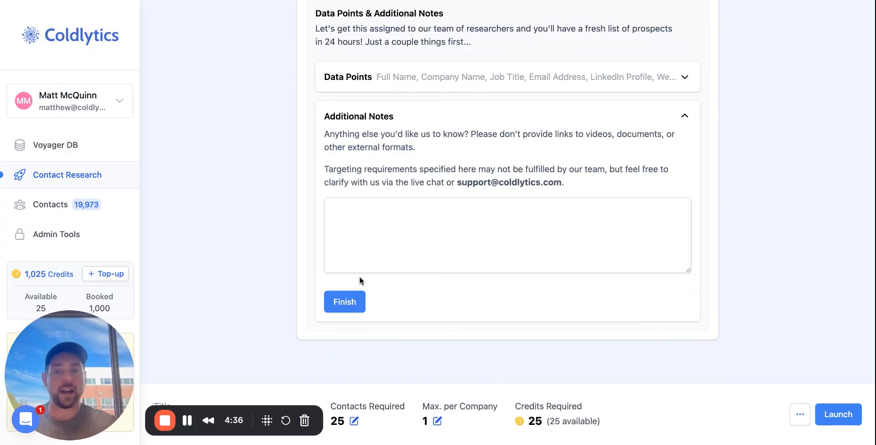
click(346, 303)
drag(103, 361, 96, 324)
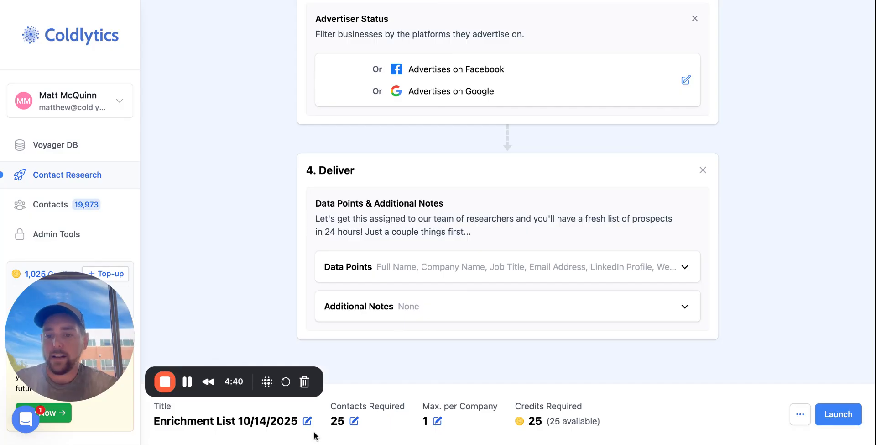
- Rename the contact research task as Resorts in CO
click(281, 413)
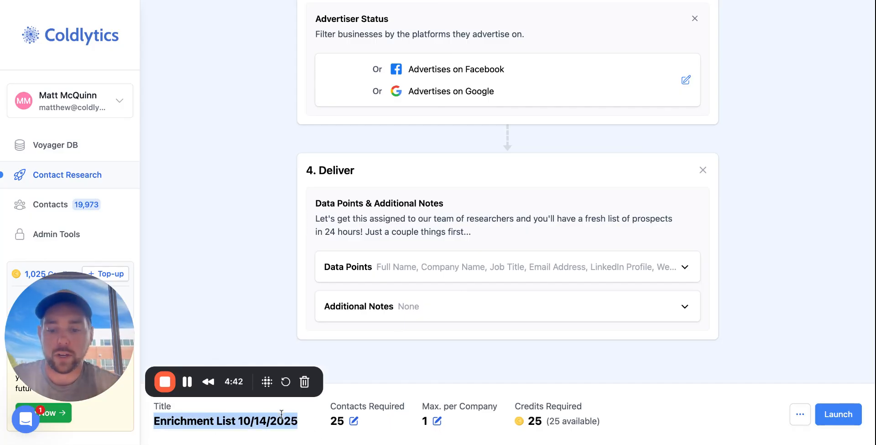
text(Resorts)
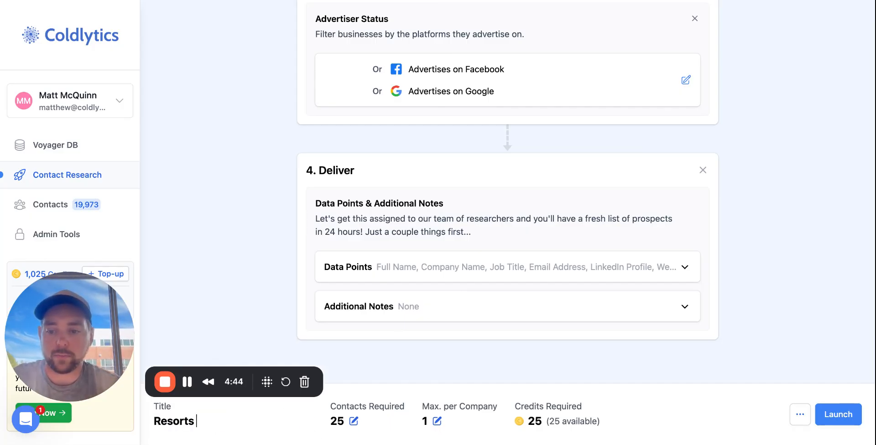
text( in CO)
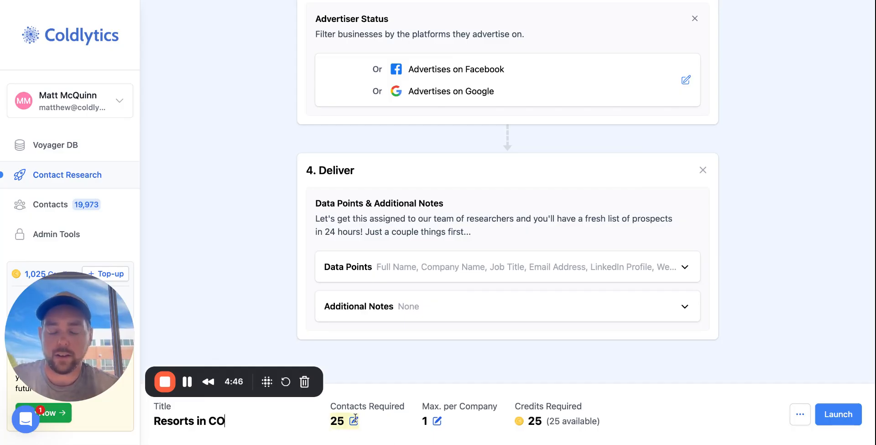
key(Return)
- Try a contacts requirement of 1000 for the task and return it to 25
click(281, 420)
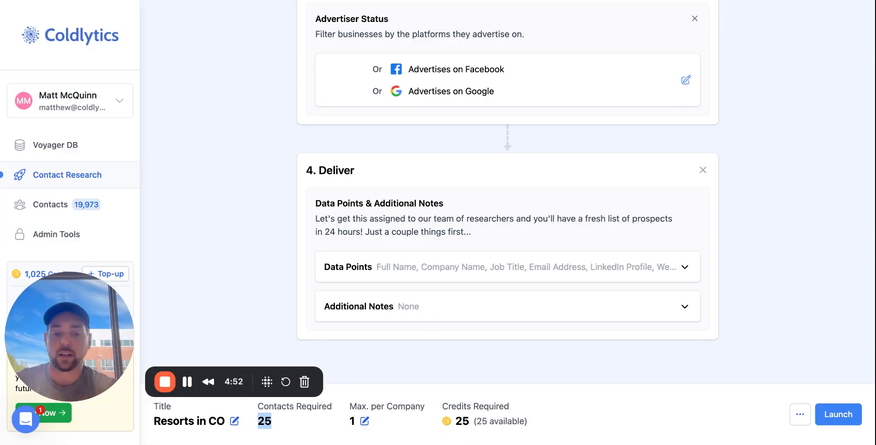
text(1000)
key(Return)
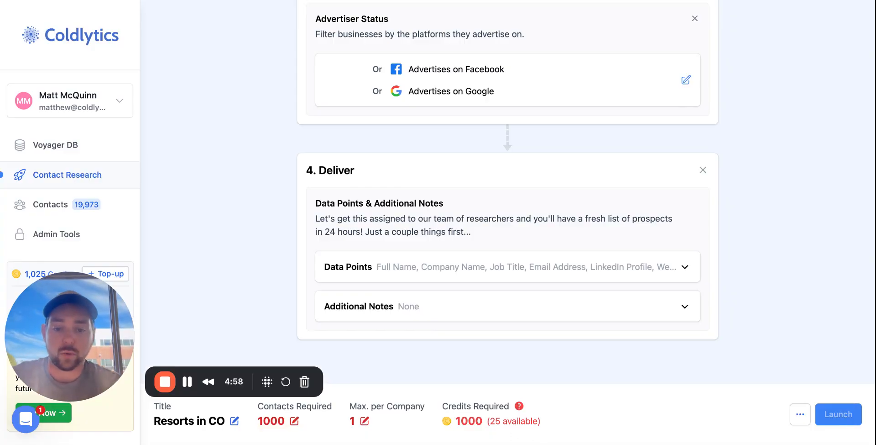
click(295, 420)
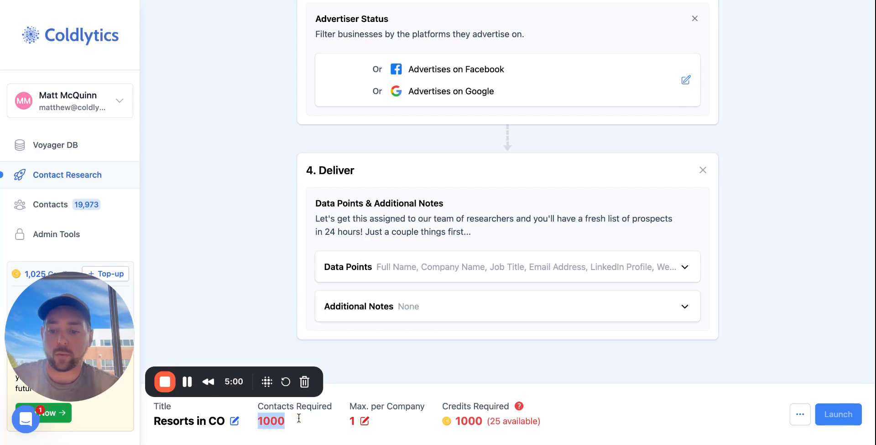
text(25)
key(Return)
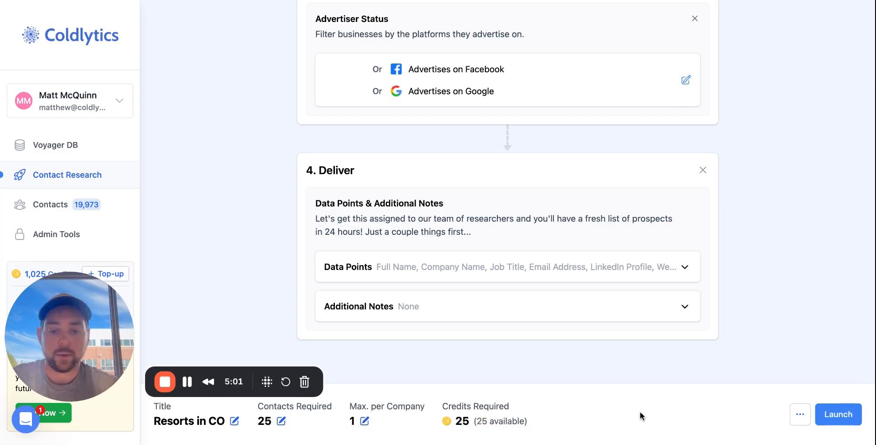
- Launch the task with 25 contacts, declining the free trial offer, and view the explanation of its allocation status
click(851, 416)
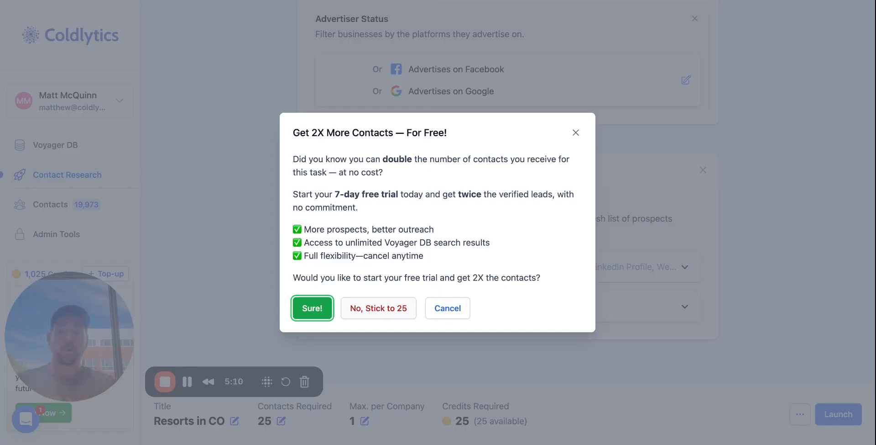
click(378, 308)
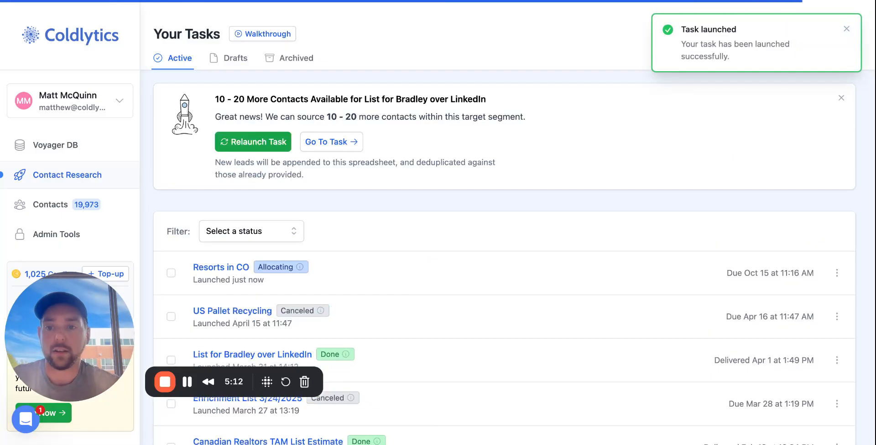
mouse_move(293, 263)
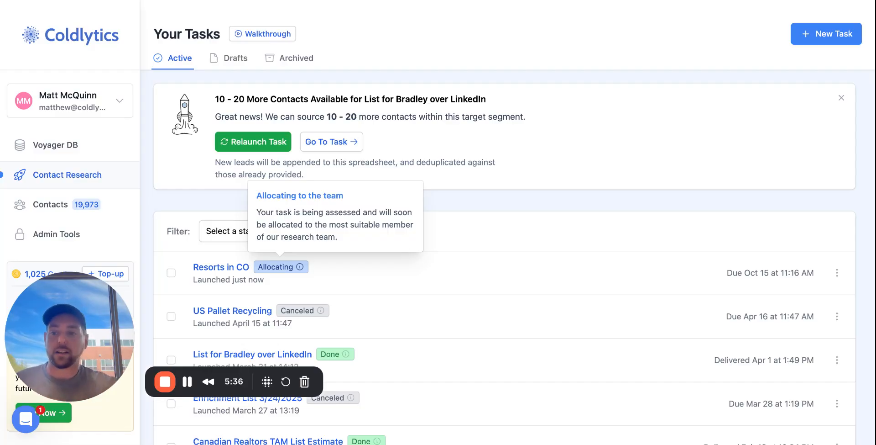
- Open the Contacts list and examine the email validation status of the first contact
click(47, 205)
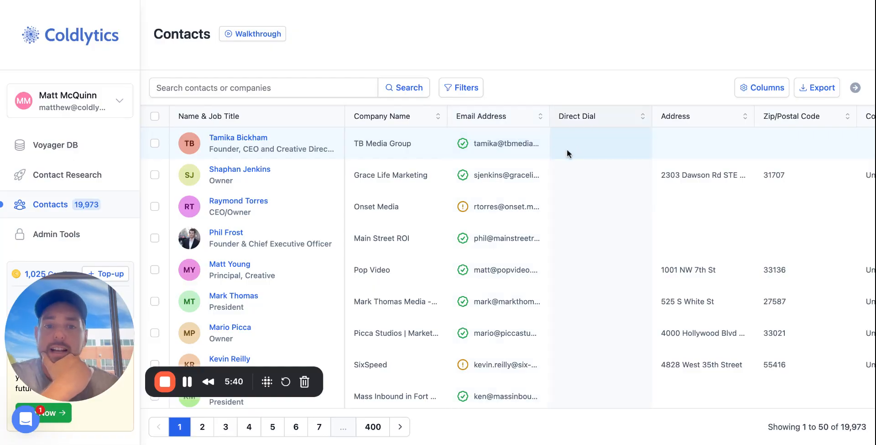
mouse_move(464, 144)
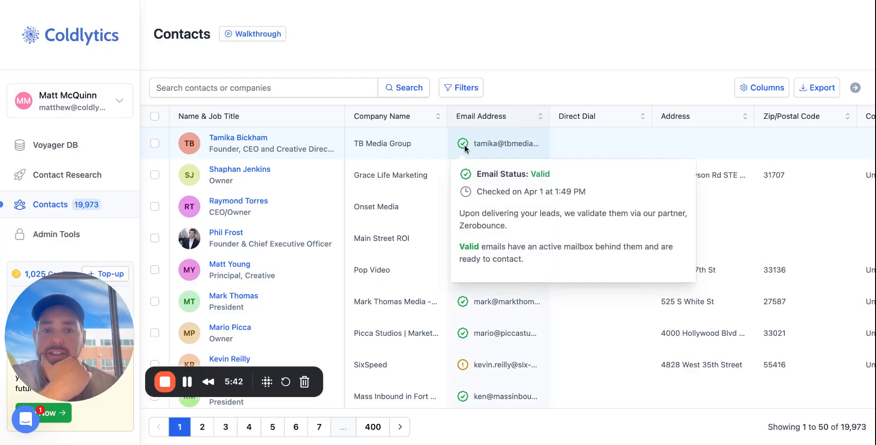